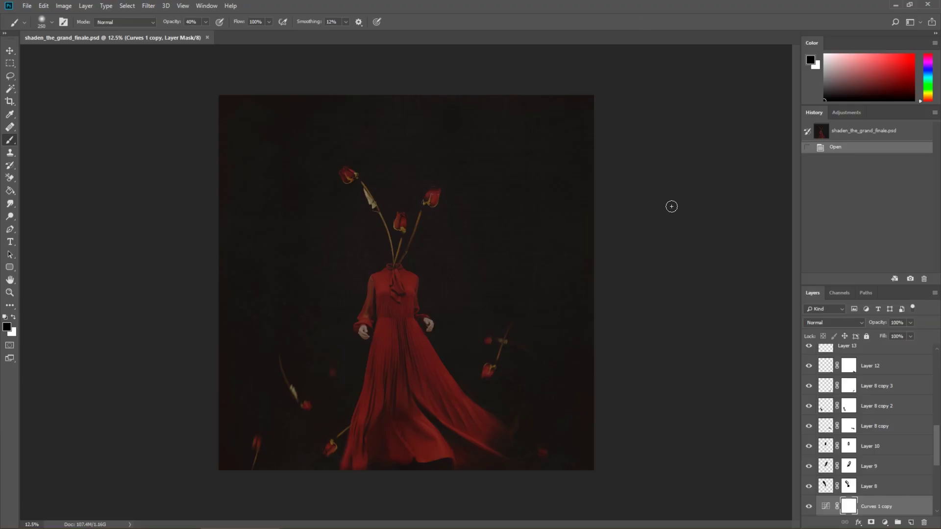
Zoom in and isolate the Background layer so only the original pink-dress photo shows
key(ctrl+plus)
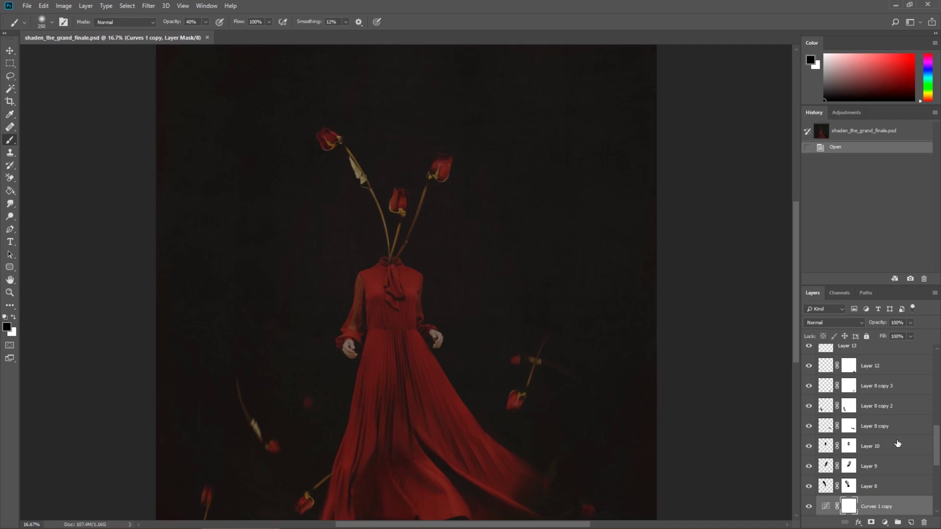
scroll(890, 438, up, 5)
scroll(877, 375, down, 10)
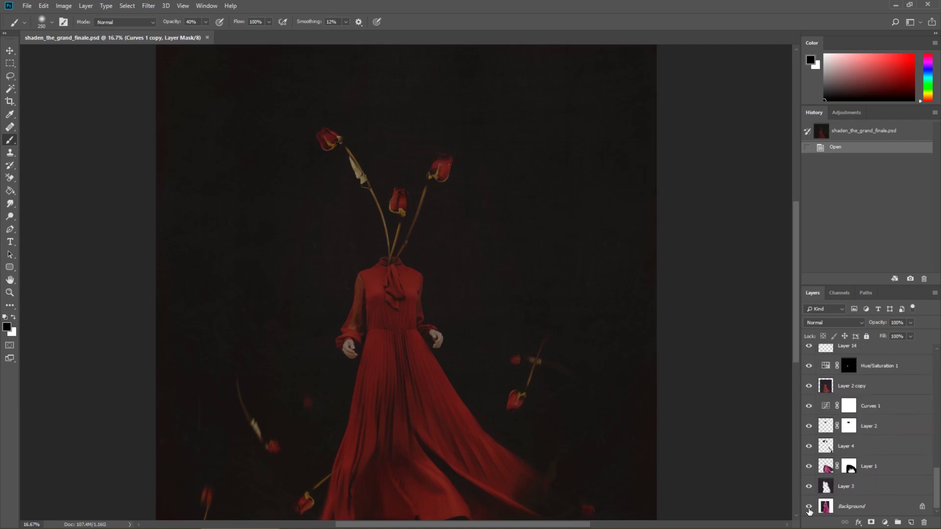
alt+click(809, 508)
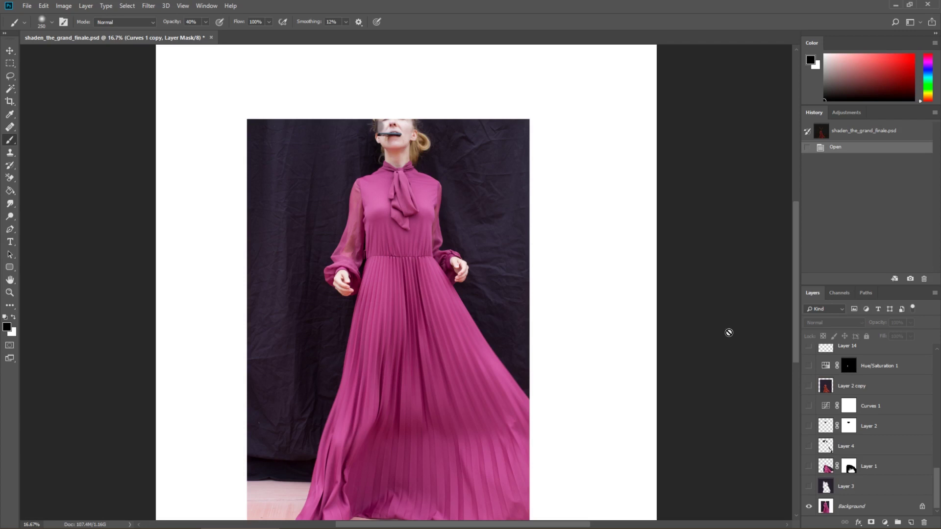
Show Layer 3's dark backdrop and Layer 1's flared skirt, comparing each on and off
click(809, 487)
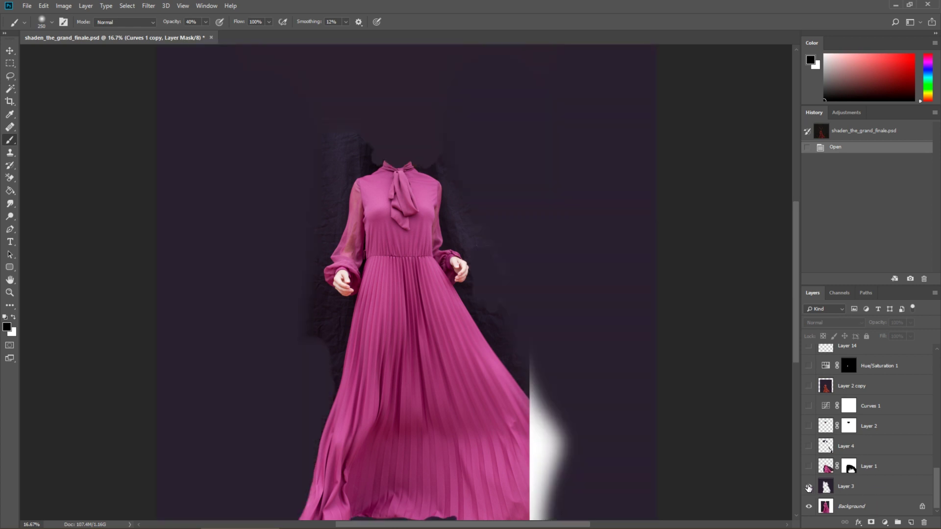
click(809, 487)
click(808, 487)
click(809, 487)
click(809, 487)
click(810, 467)
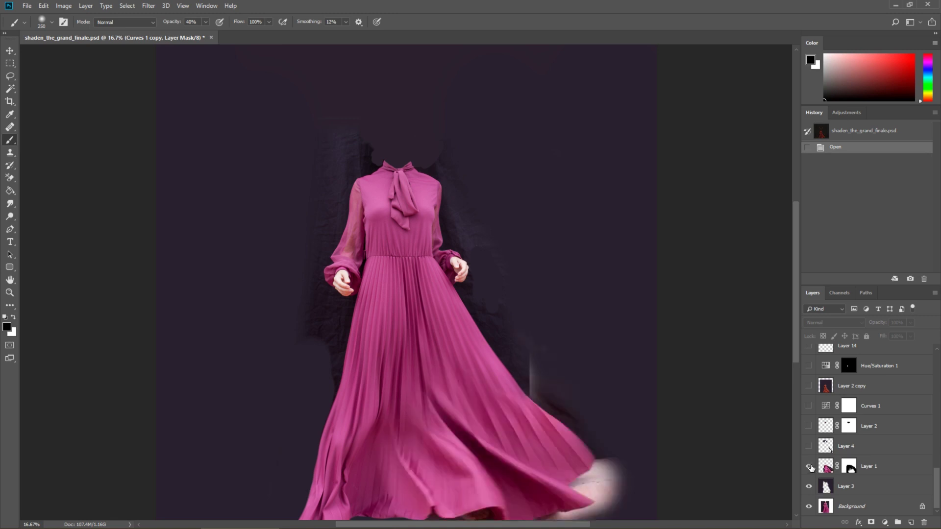
click(810, 467)
click(809, 468)
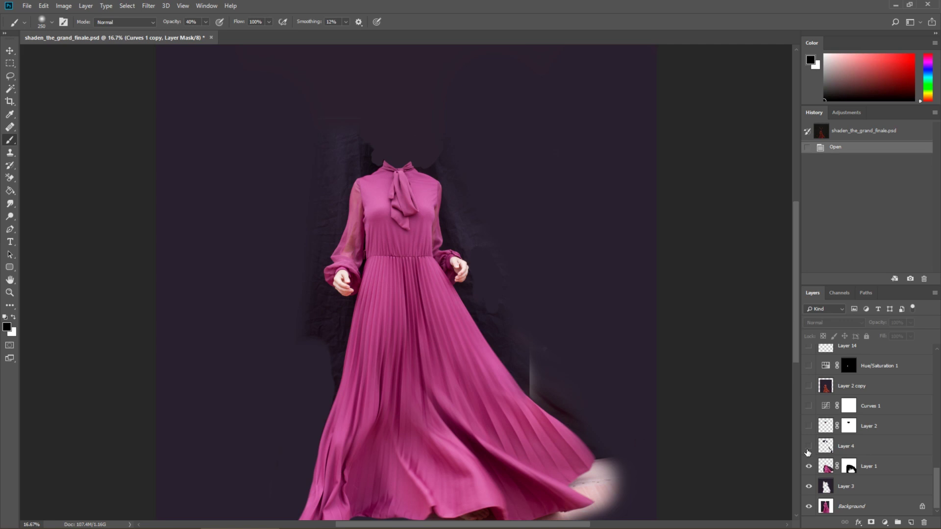
Turn on Layer 4 to remove the stray hem blob and vertical line
click(809, 449)
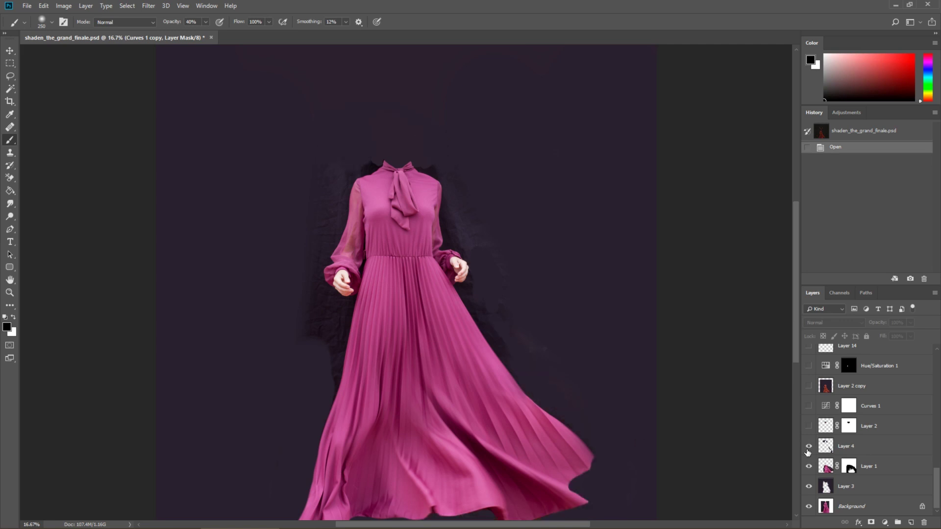
Compare the collar with and without Layer 2, then zoom in close on the collar
click(808, 426)
click(808, 426)
click(809, 426)
click(808, 427)
click(808, 427)
key(ctrl+plus)
key(ctrl+plus)
key(ctrl+plus)
key(ctrl+plus)
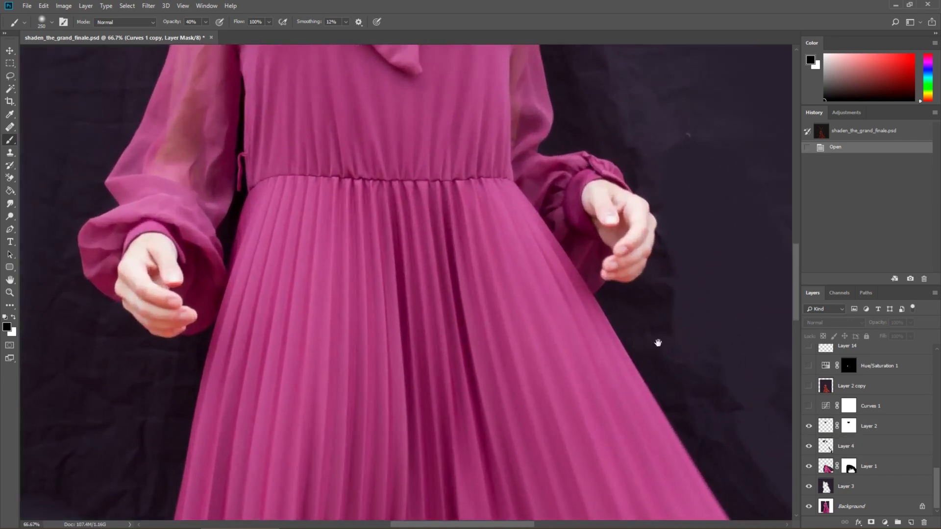
drag(599, 263, 617, 527)
drag(601, 204, 630, 452)
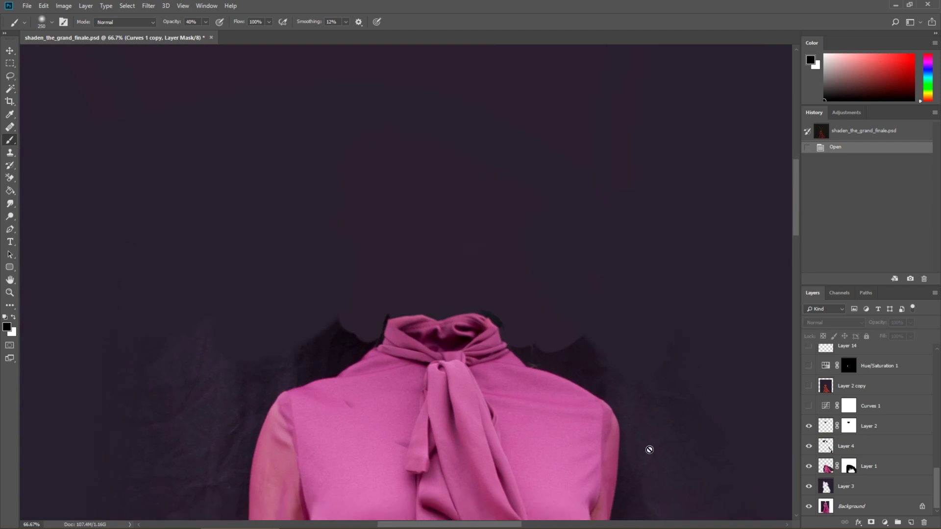
Paint on Layer 2's mask around the collar and shoulders at 100% brush opacity
click(810, 428)
click(847, 429)
mouse_move(305, 385)
mouse_down()
mouse_move(368, 420)
mouse_move(337, 395)
mouse_move(374, 431)
mouse_up()
drag(169, 25, 304, 29)
mouse_move(343, 409)
mouse_down()
mouse_move(514, 448)
mouse_move(486, 392)
mouse_up()
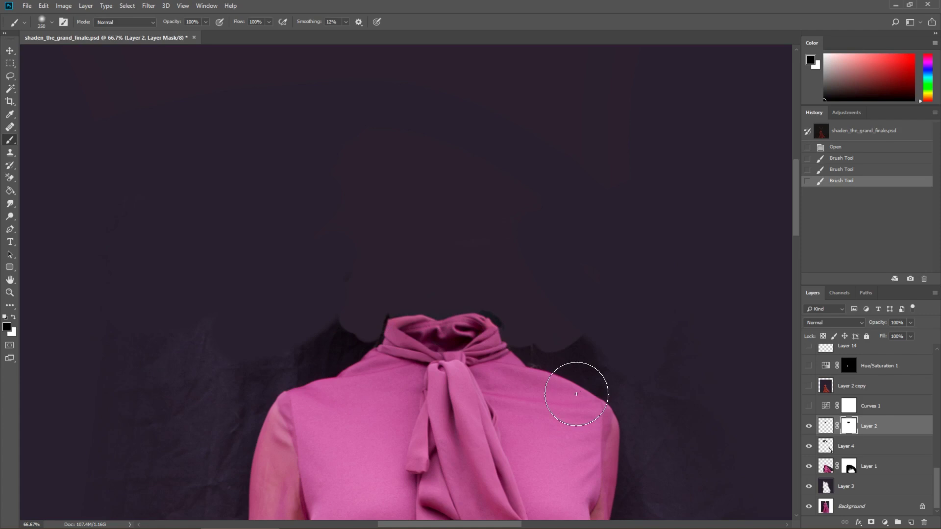
Toggle Layer 2 on and off to check the touched-up collar
click(809, 426)
click(809, 426)
click(808, 426)
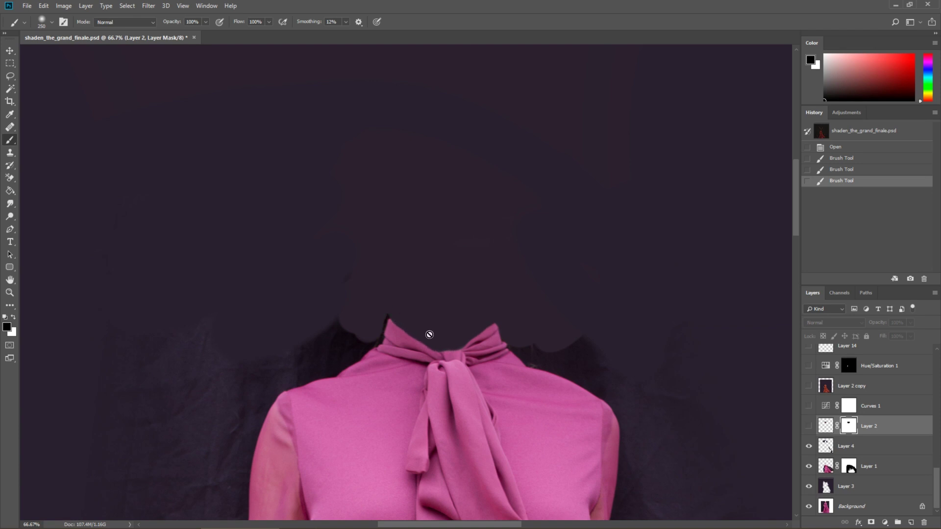
key(v)
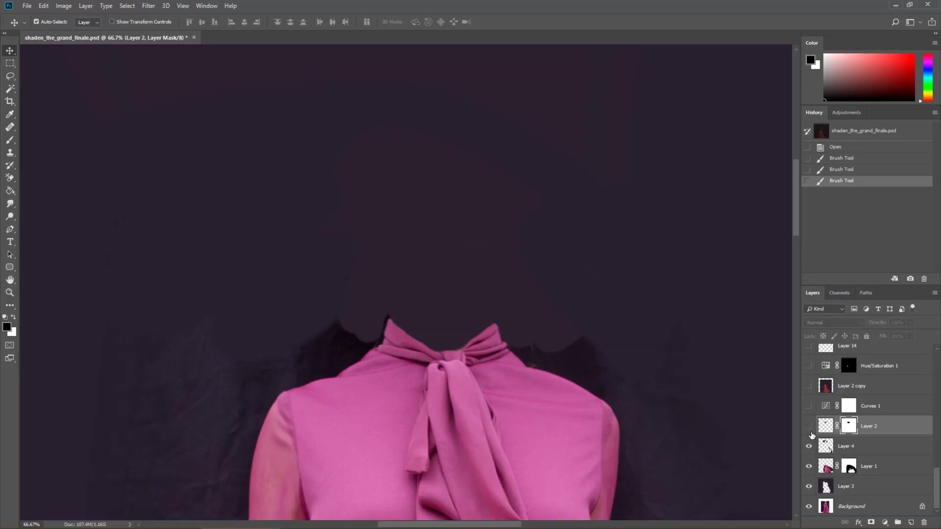
Turn Layer 2 back on to show the taller, fuller bow collar
click(809, 426)
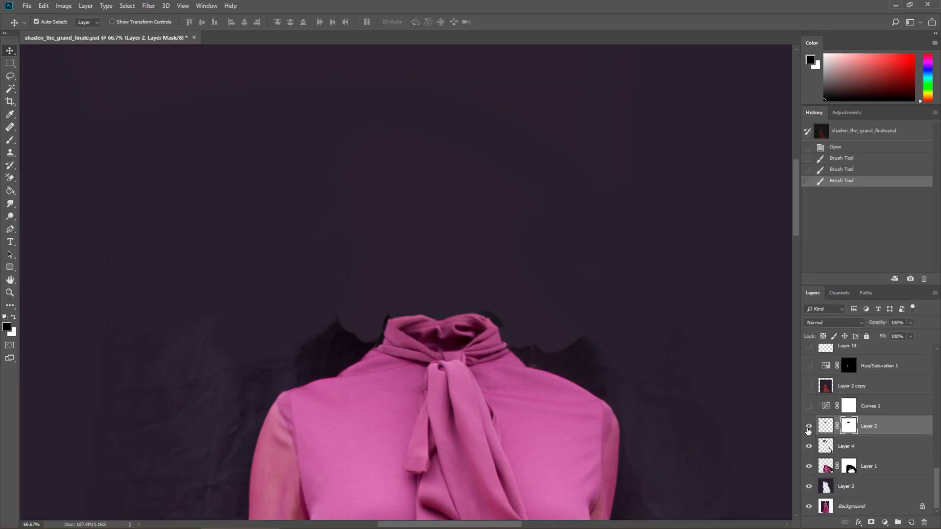
Turn on Curves 1 to darken the image and zoom out to the whole canvas
click(809, 406)
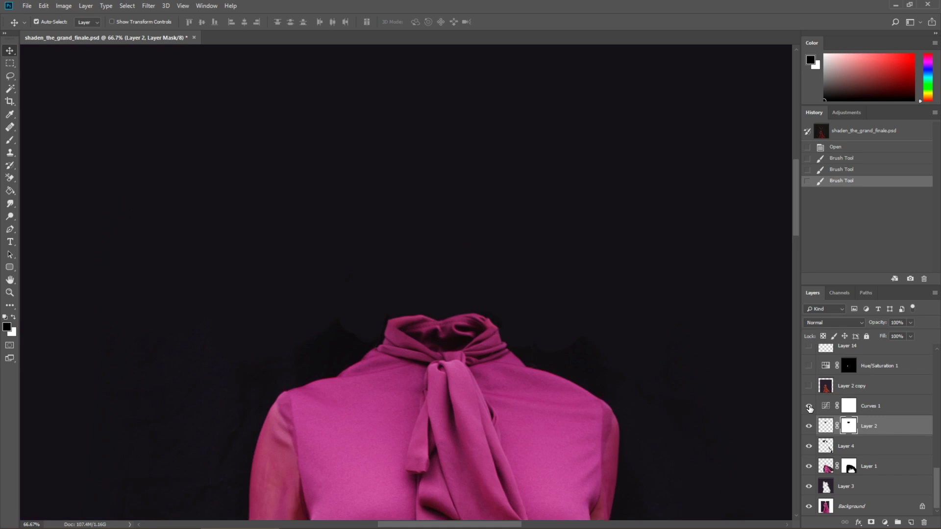
key(ctrl+minus)
key(ctrl+minus)
key(ctrl+minus)
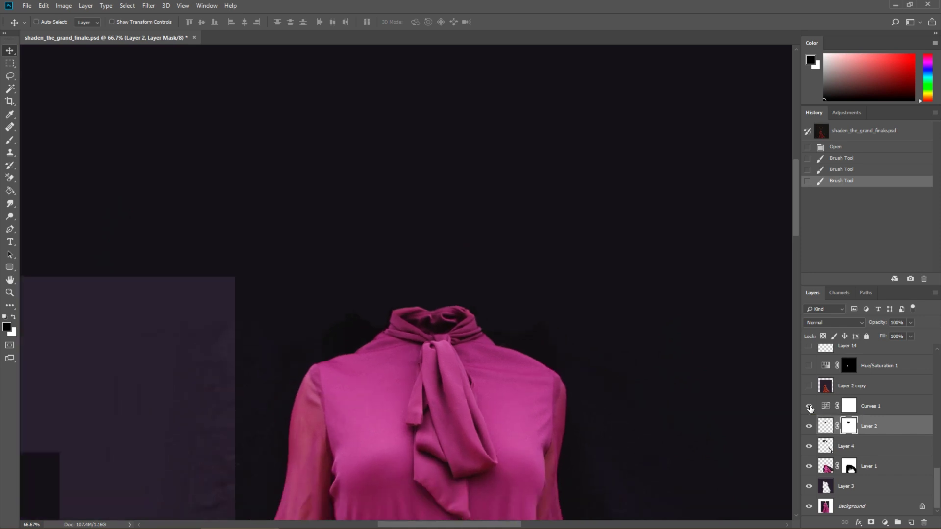
key(ctrl+minus)
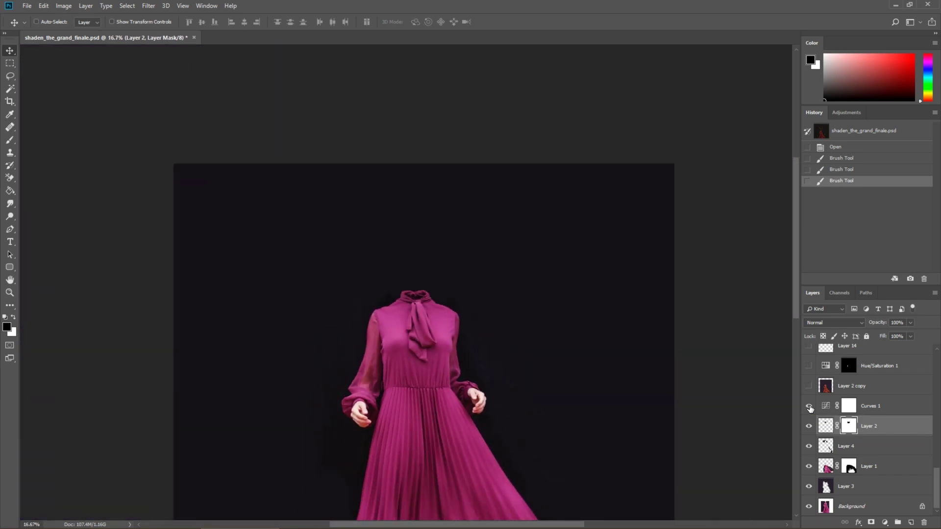
drag(642, 443, 612, 289)
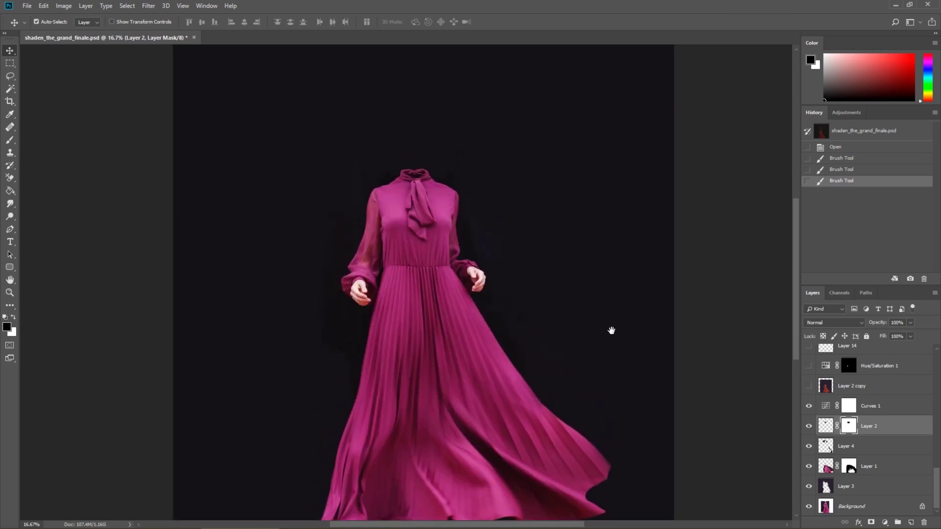
Toggle Layer 2 copy to compare the coral-red dress on purple, leaving it on
click(810, 387)
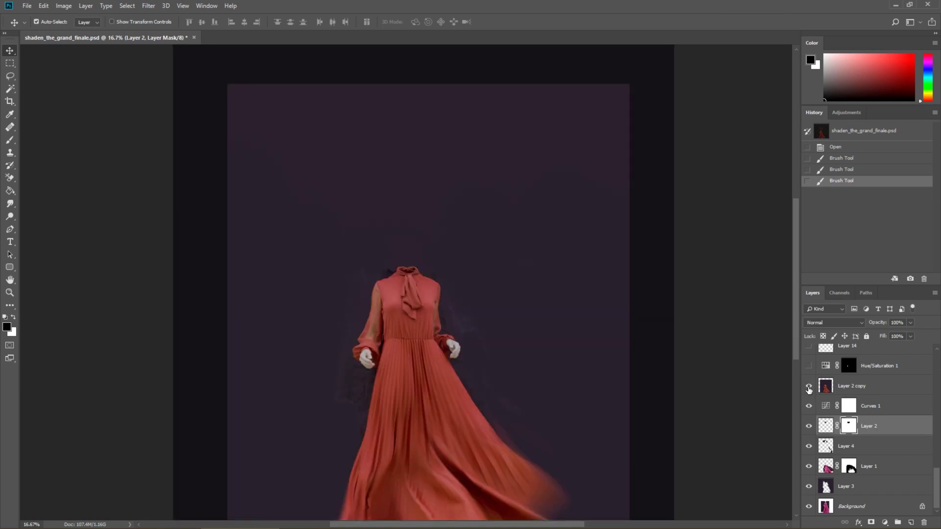
click(809, 387)
click(809, 387)
click(809, 388)
click(809, 388)
click(810, 388)
click(809, 387)
click(809, 390)
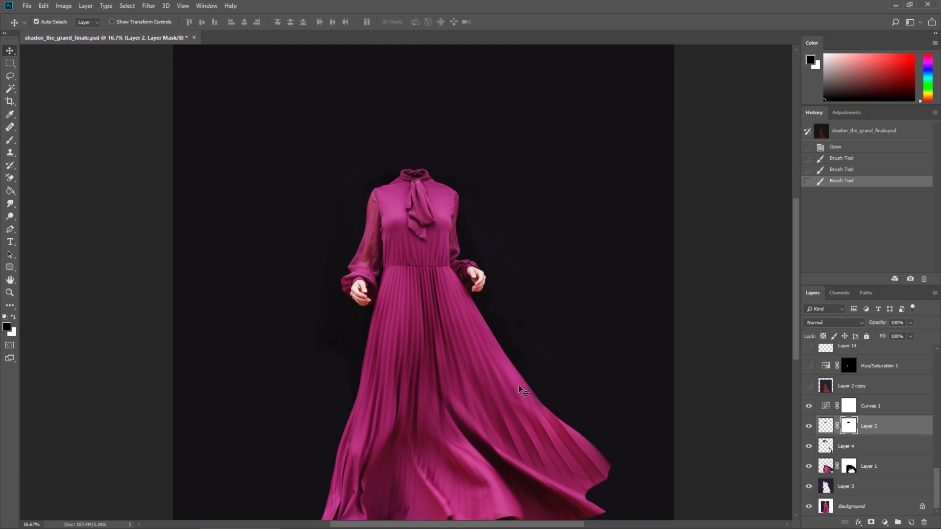
click(808, 389)
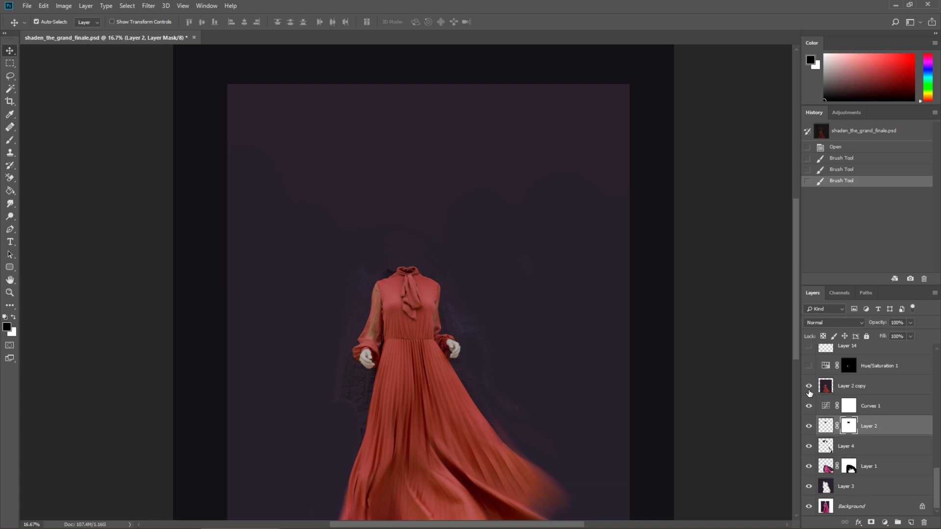
Turn on Curves 1 copy and tulip Layers 8, 9 and 10 above the neck
scroll(811, 401, up, 3)
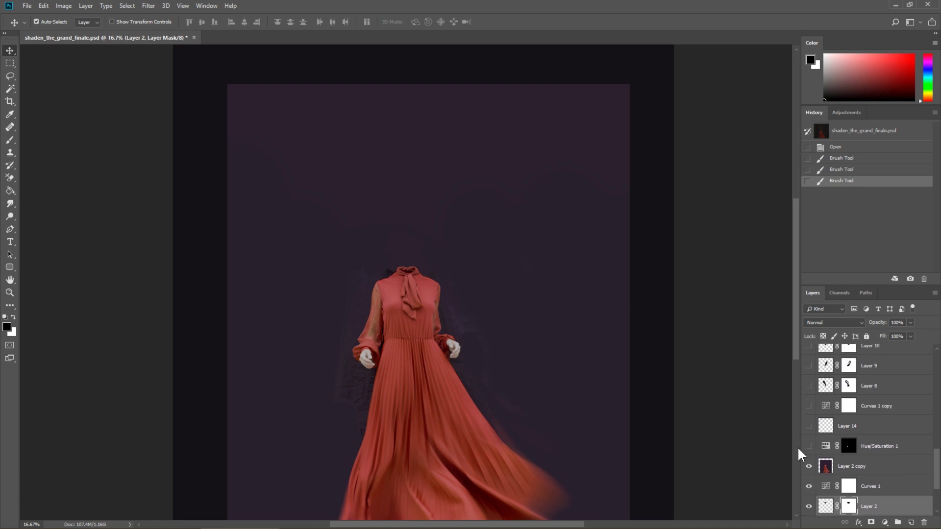
click(809, 406)
click(809, 390)
click(808, 390)
click(809, 389)
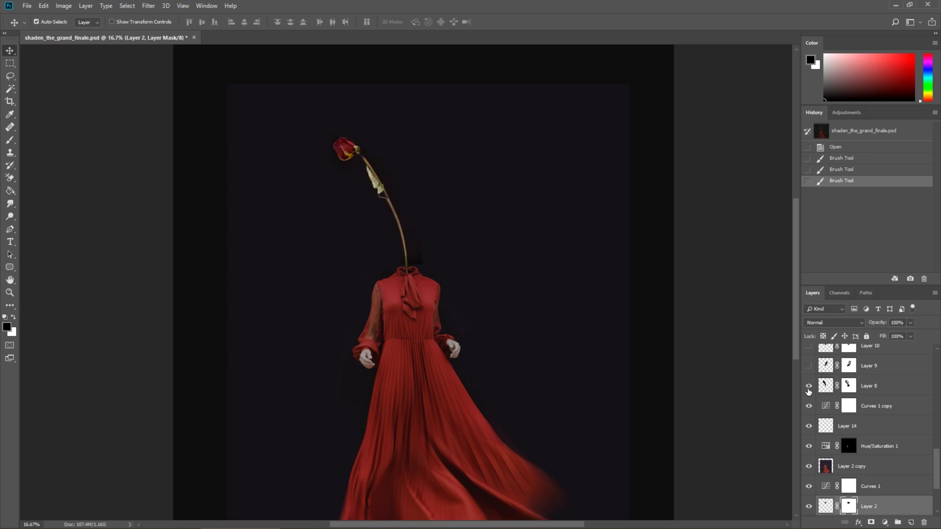
click(808, 366)
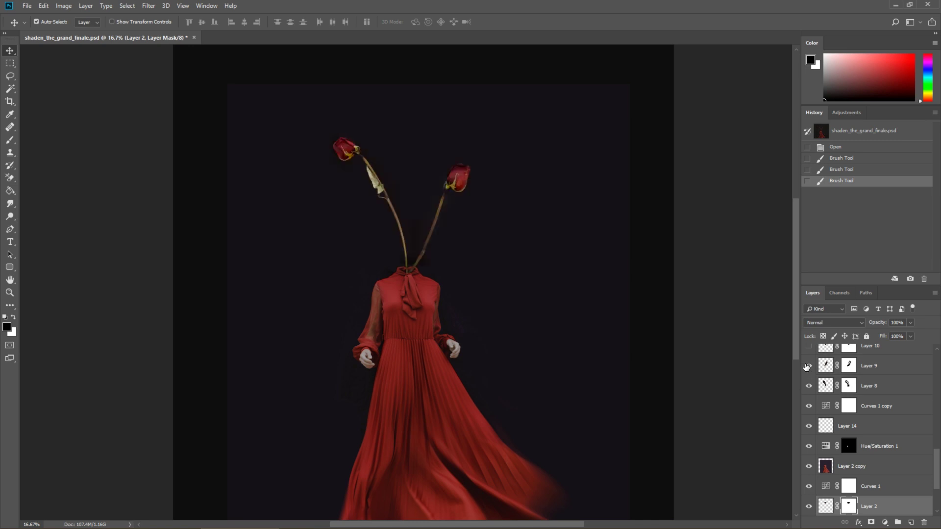
scroll(806, 367, up, 3)
click(810, 406)
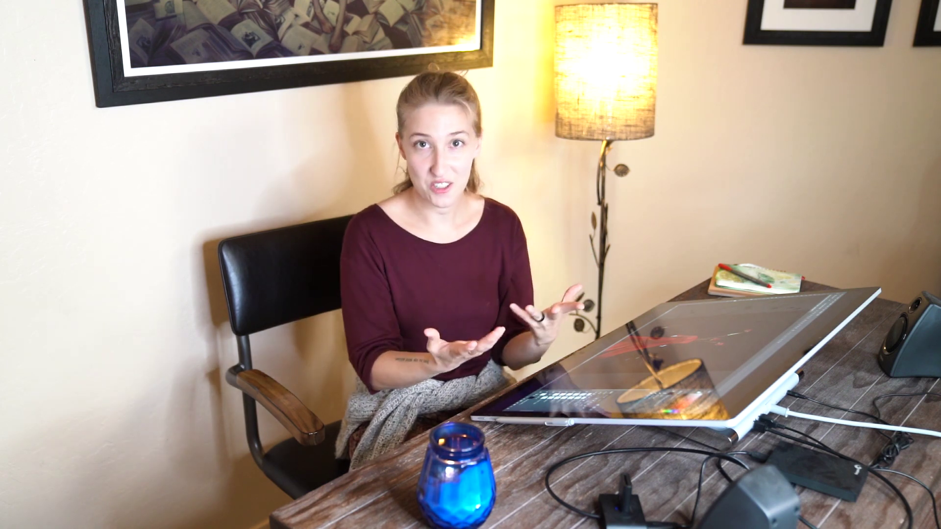
scroll(817, 385, up, 2)
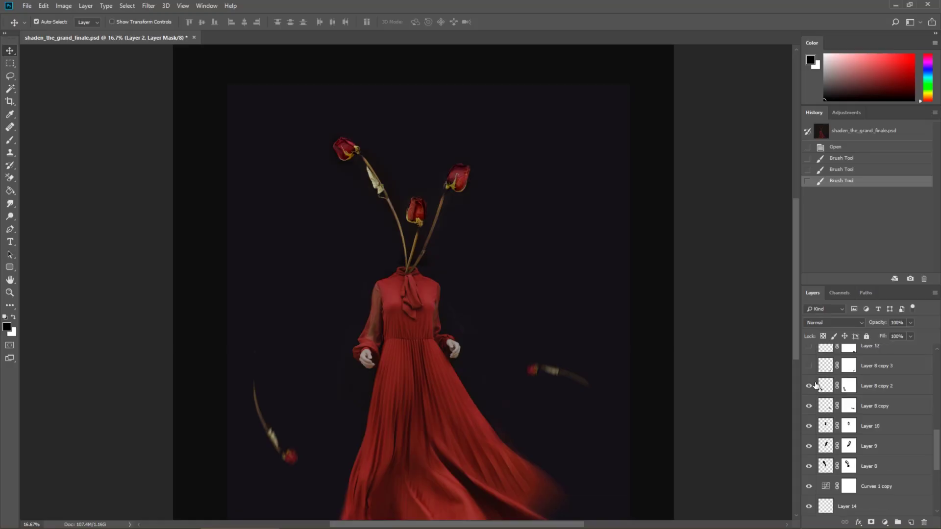
Show the falling tulips: Layer 8 copy 3, Layer 12, Layer 9 copies and Layer 10 copies
click(809, 407)
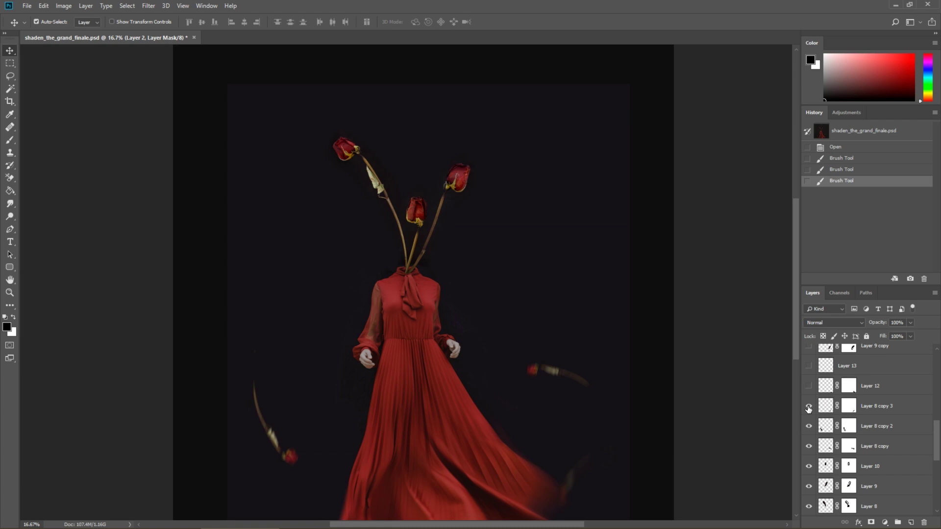
click(809, 386)
scroll(549, 412, down, 3)
scroll(811, 368, up, 2)
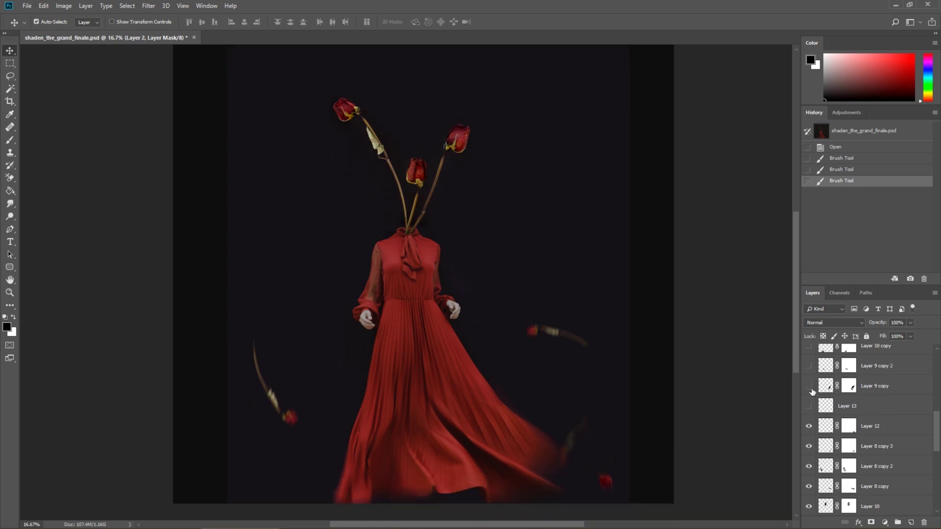
click(808, 386)
click(809, 367)
scroll(813, 378, up, 4)
click(809, 427)
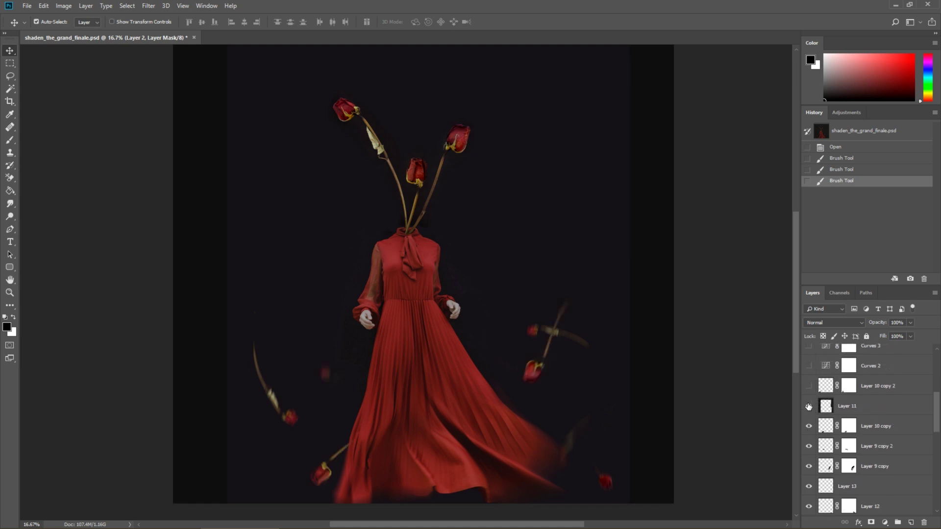
click(809, 385)
scroll(809, 392, up, 2)
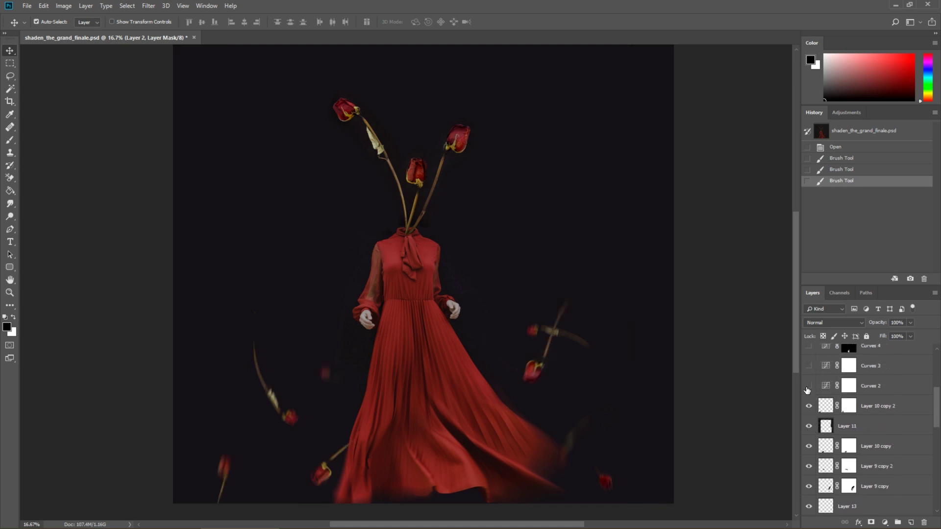
Turn on Curves 2, 3, 4 and 5 plus Layer 15 copy and copy 2 to darken the scene
click(809, 406)
click(809, 386)
click(809, 367)
scroll(811, 387, up, 2)
click(809, 386)
scroll(812, 392, up, 4)
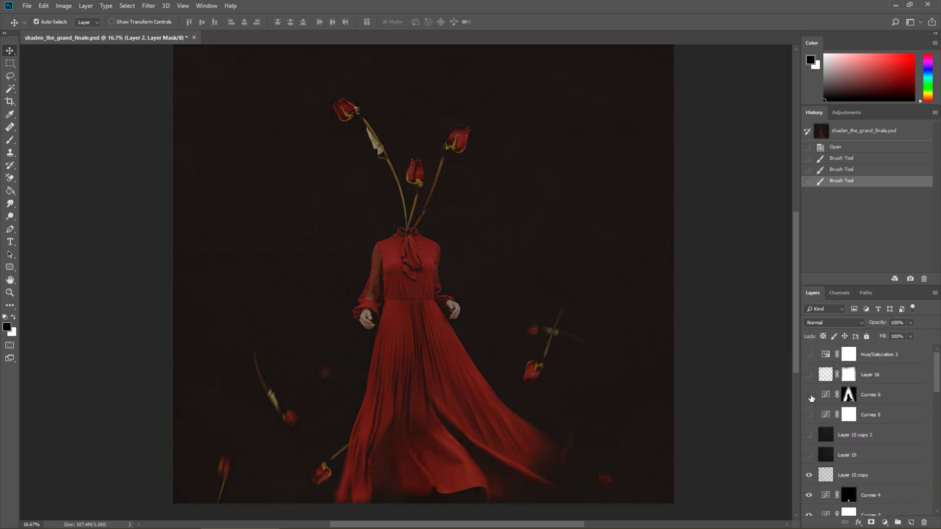
click(809, 435)
click(809, 415)
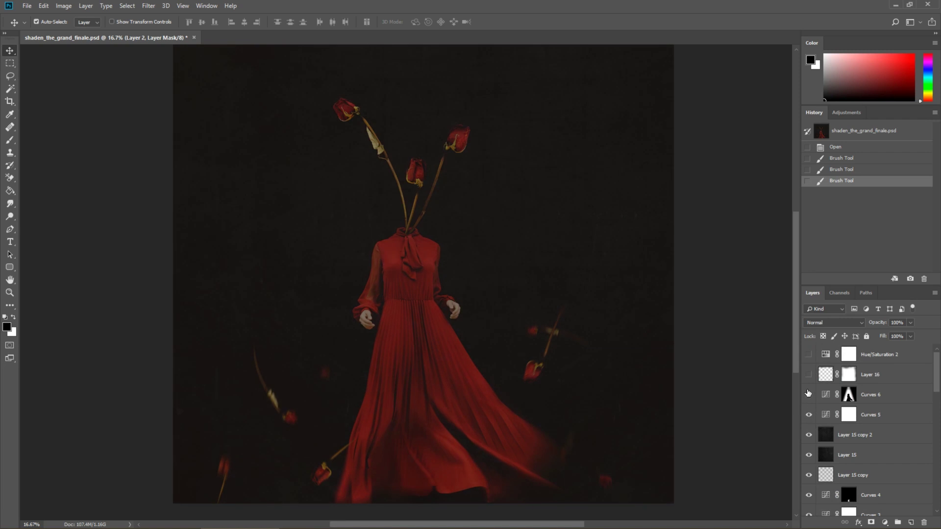